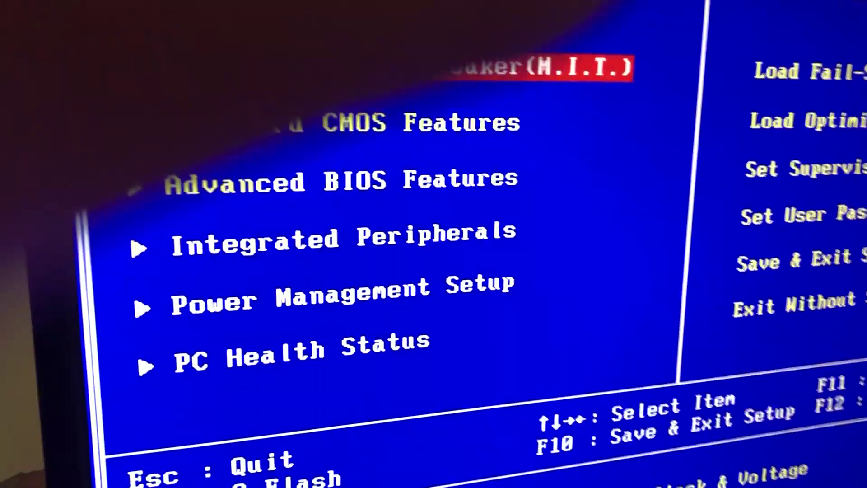
- Review Advanced Frequency Settings (24x ratio, BCLK 180, XMP Profile1), then return to the M.I.T. status page
key("Return")
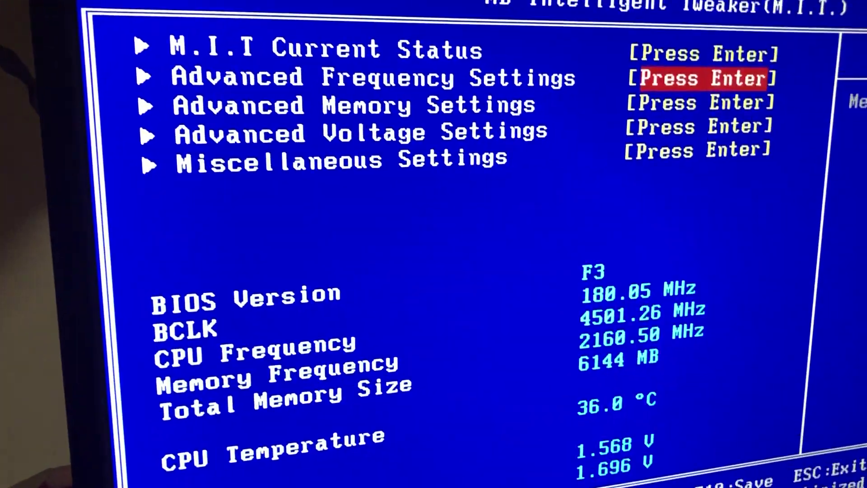
key("Return")
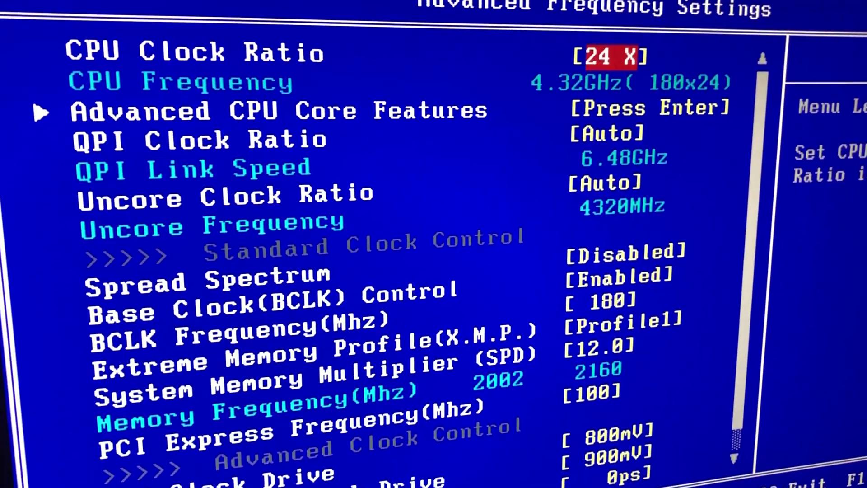
key("Down")
key("Down")
key("Down")
key("Down")
key("Down")
key("Down")
key("Down")
key("Down")
key("Down")
key("Down")
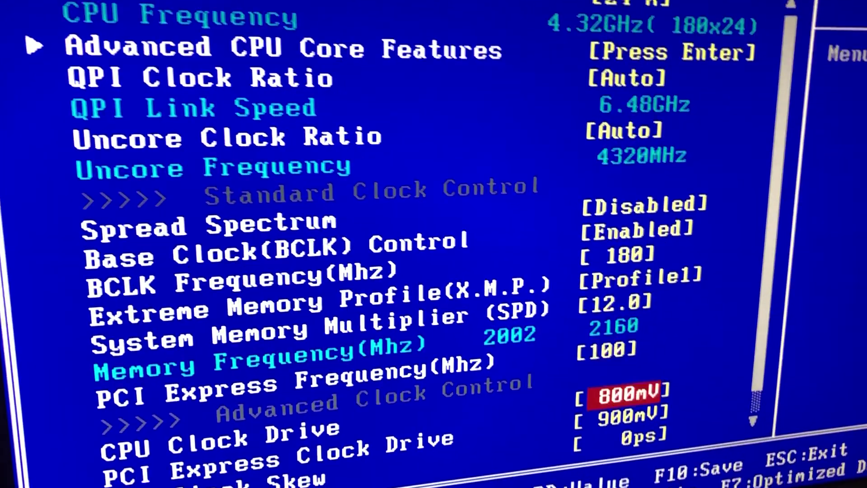
key("Down")
key("Down")
key("Down")
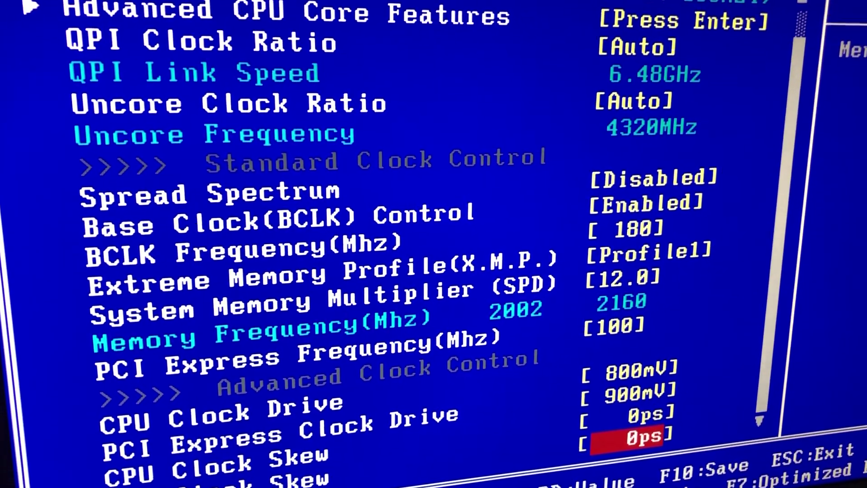
key("Escape")
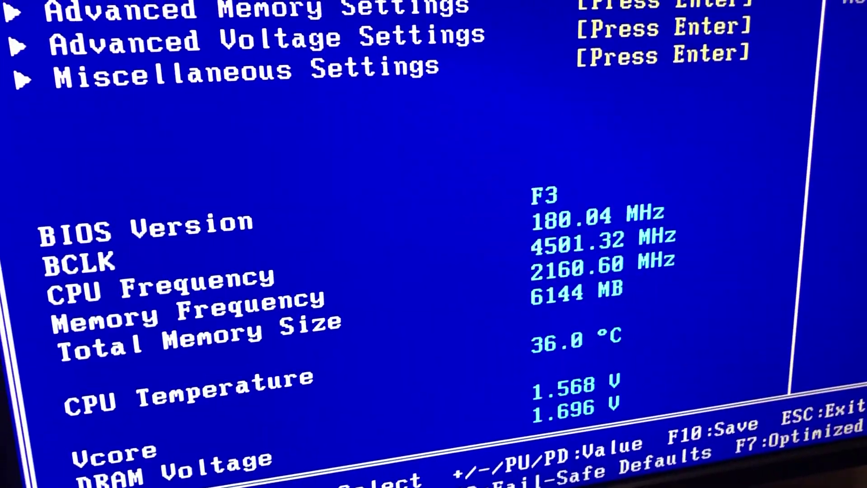
- Review Advanced Memory Settings, including the memory multiplier and Performance Enhance
key("Return")
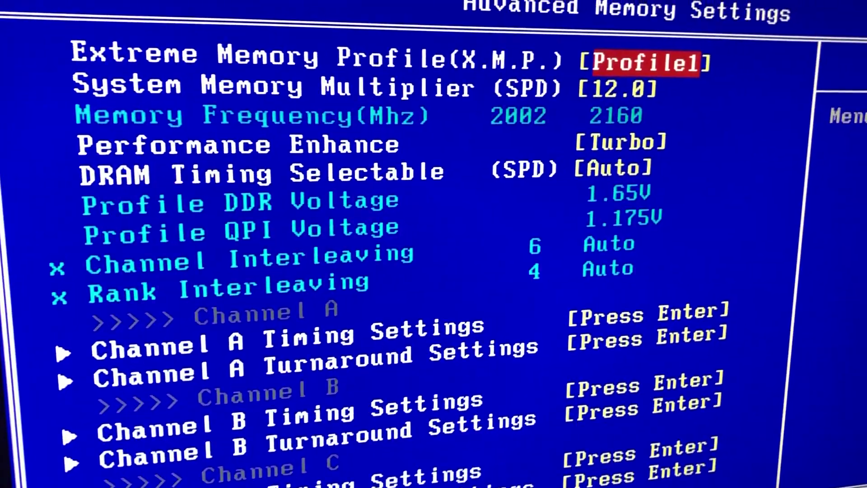
key("Down")
key("Down")
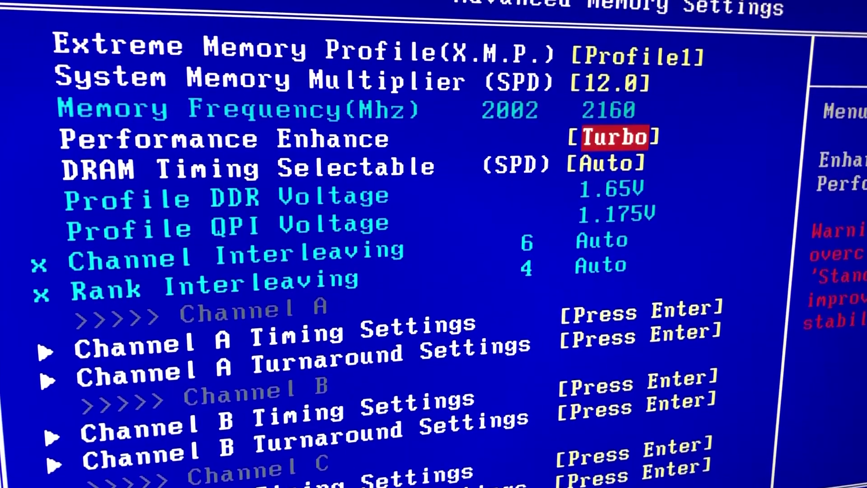
key("Down")
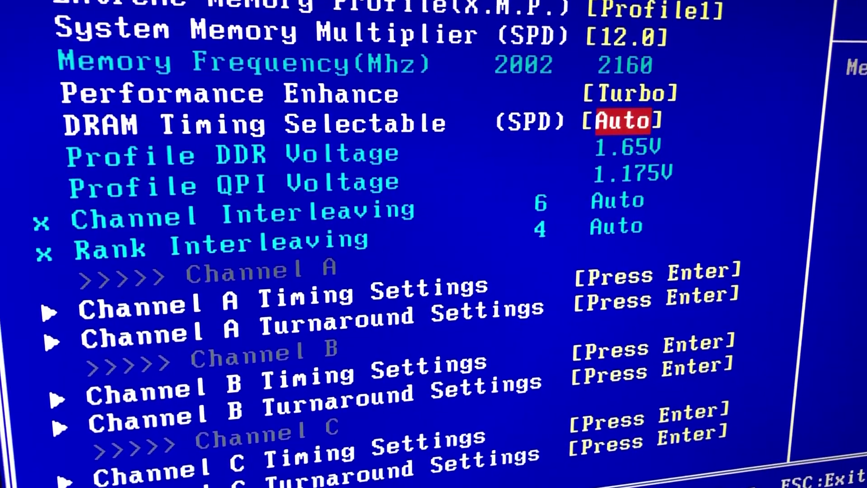
key("Escape")
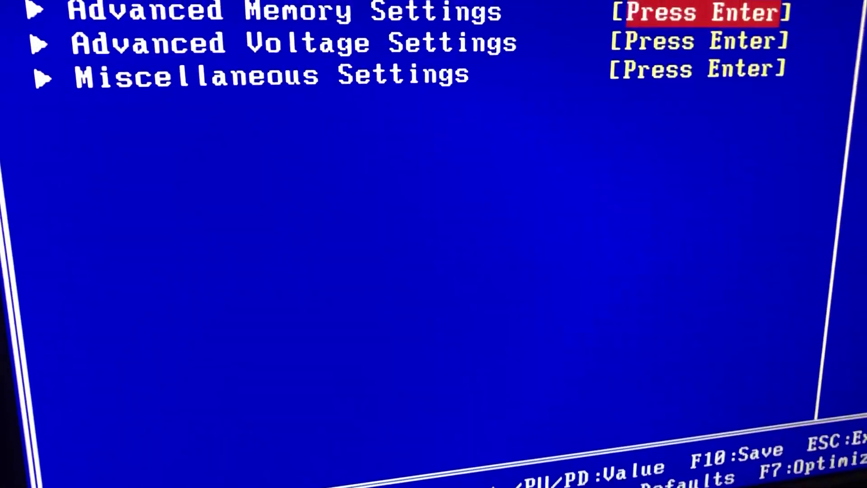
- Review Advanced Voltage Settings (Level 1 load-line, 1.5875V Vcore)
key("Down")
key("Return")
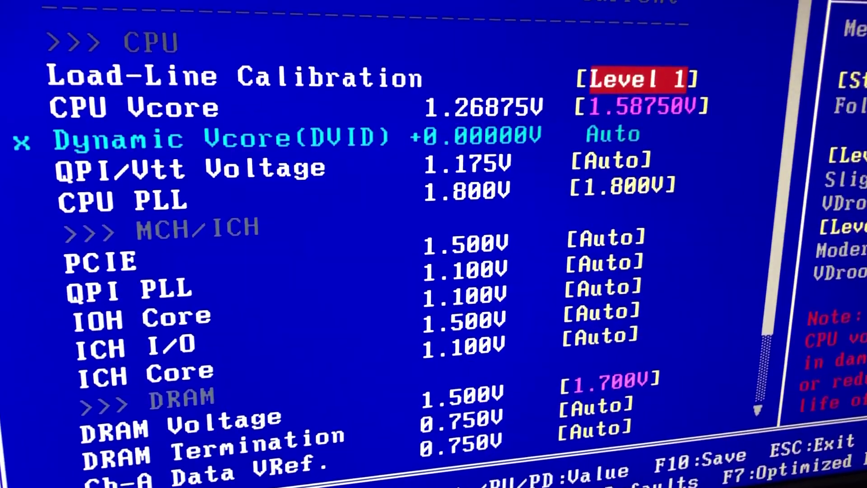
key("Escape")
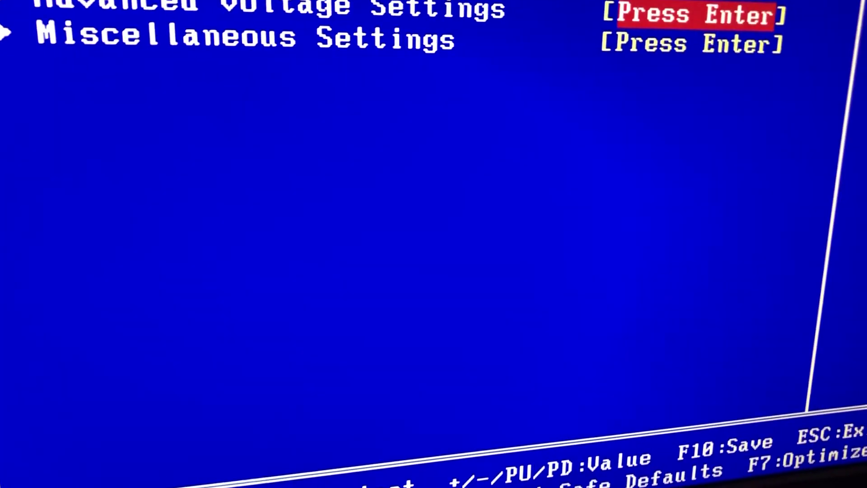
- Review the Miscellaneous Settings page and return to the M.I.T. status page
key("Down")
key("Return")
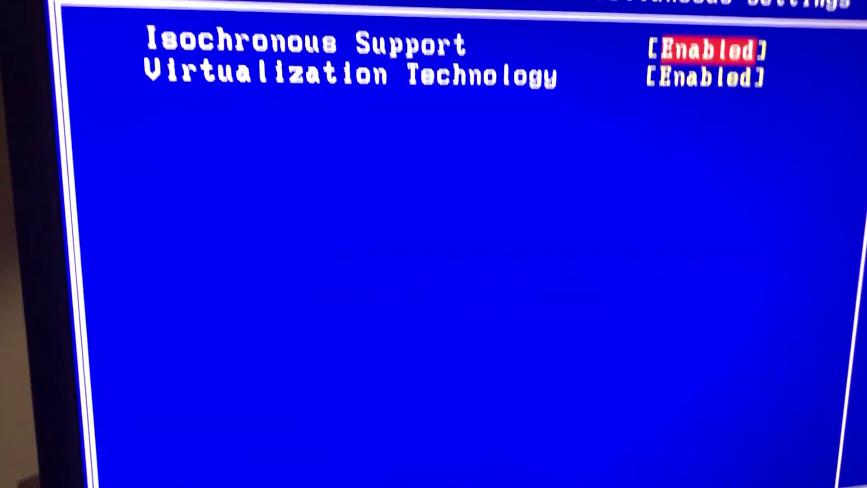
key("Escape")
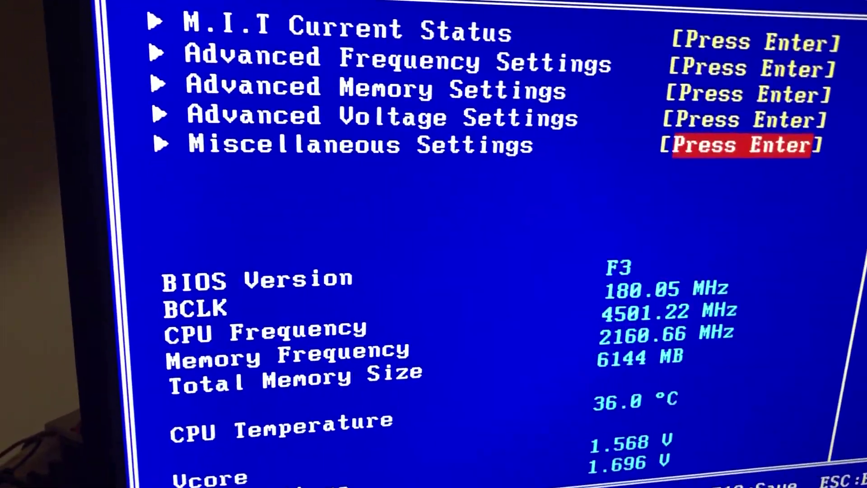
- From the main menu, review the Standard CMOS Features and Advanced BIOS Features pages
key("Escape")
key("Down")
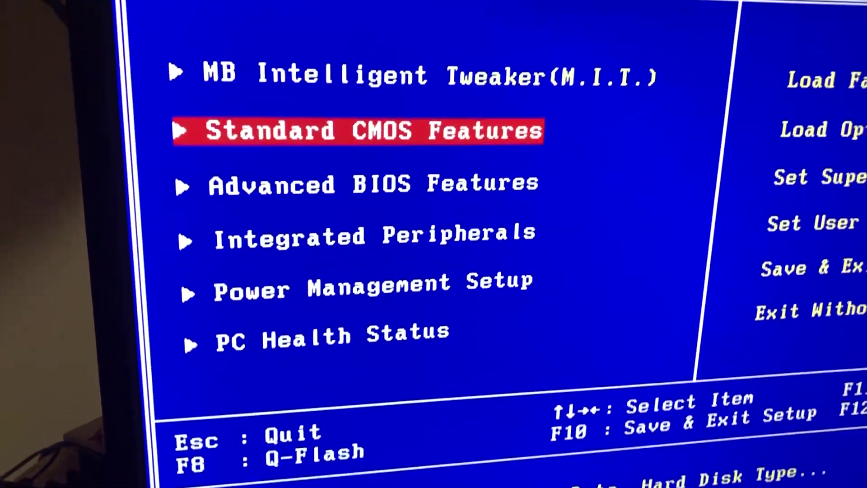
key("Return")
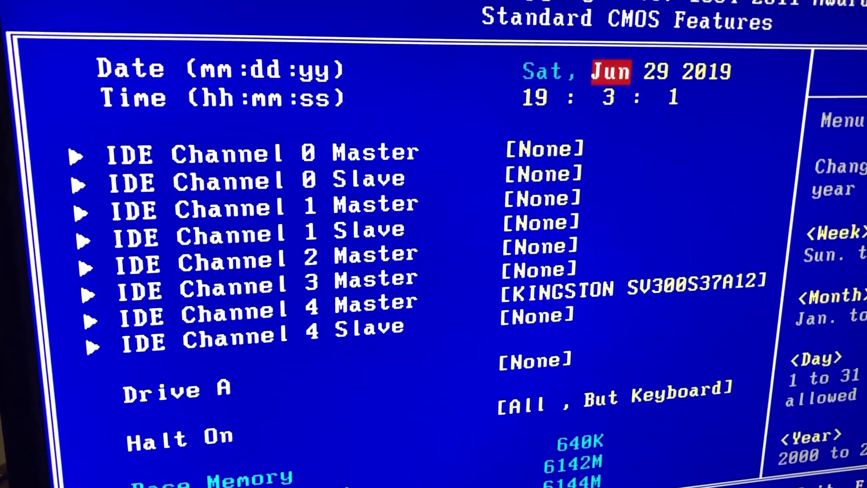
key("Escape")
key("Down")
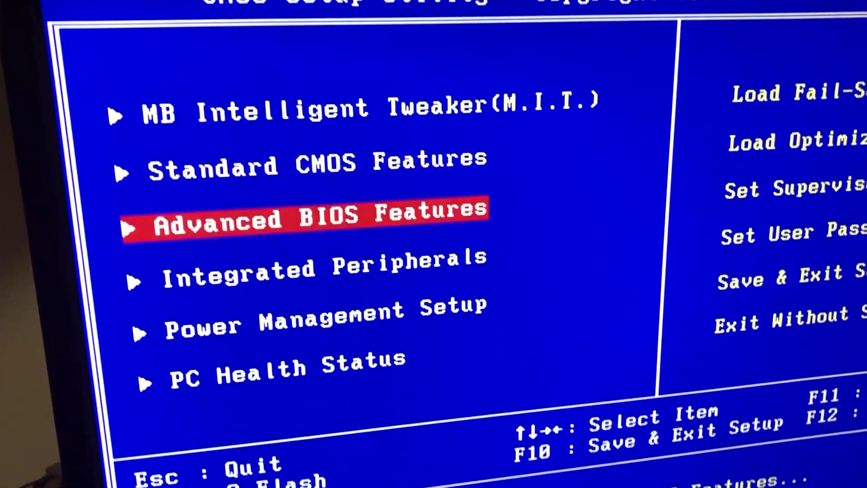
key("Return")
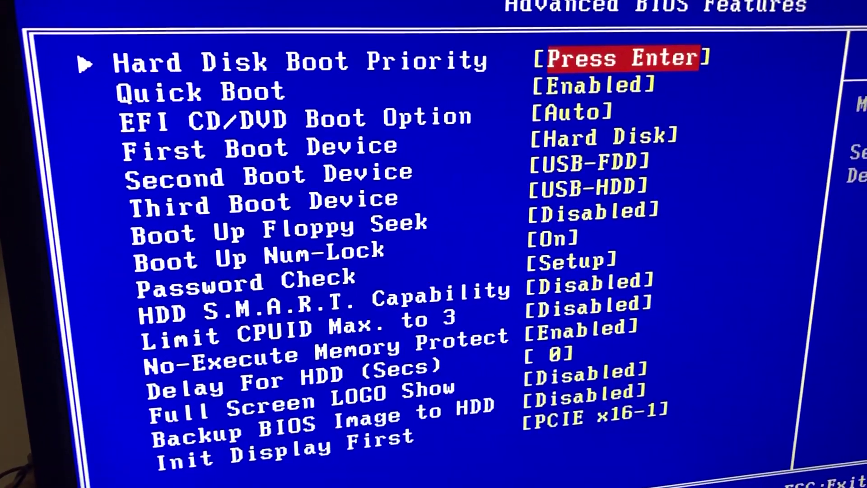
key("Escape")
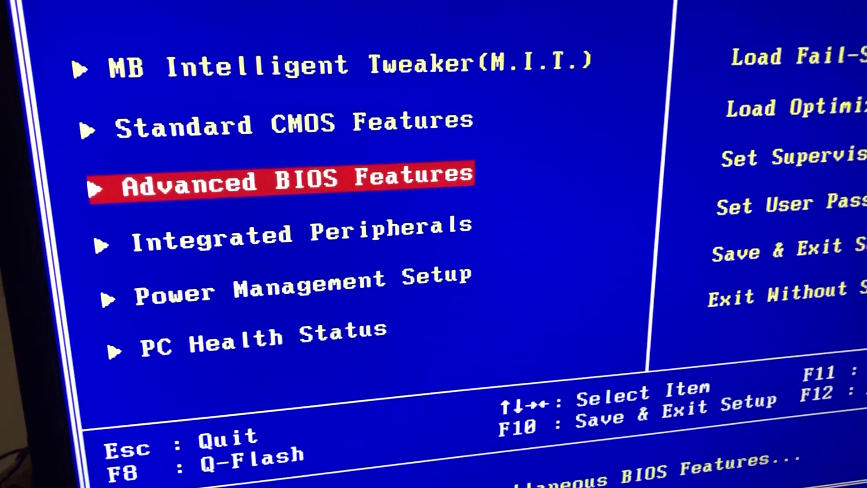
- Review the Integrated Peripherals and Power Management Setup pages, ending on PC Health Status
key("Down")
key("Return")
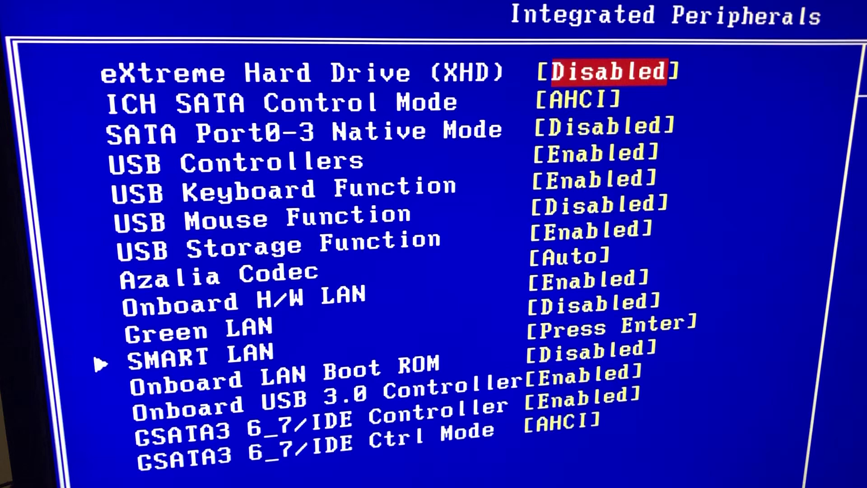
key("Escape")
key("Down")
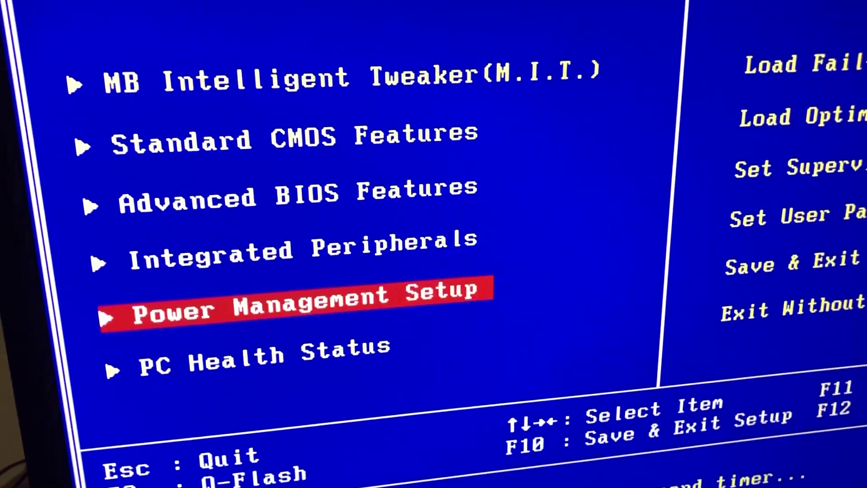
key("Return")
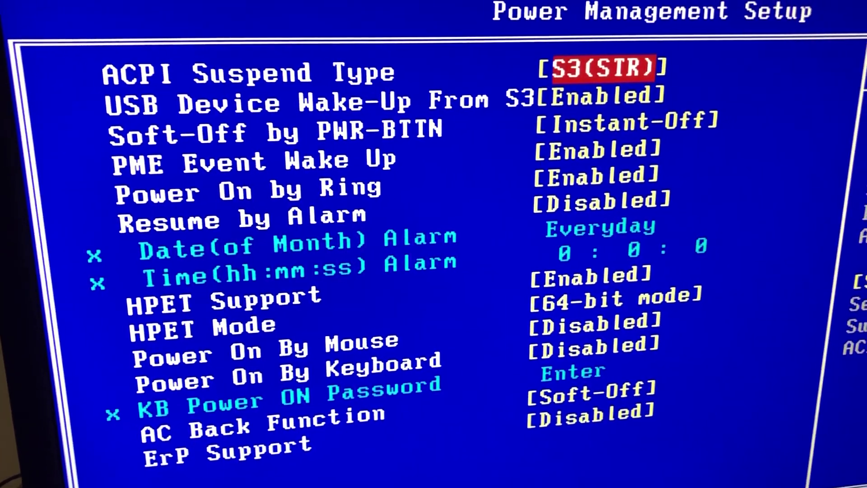
key("Escape")
key("Down")
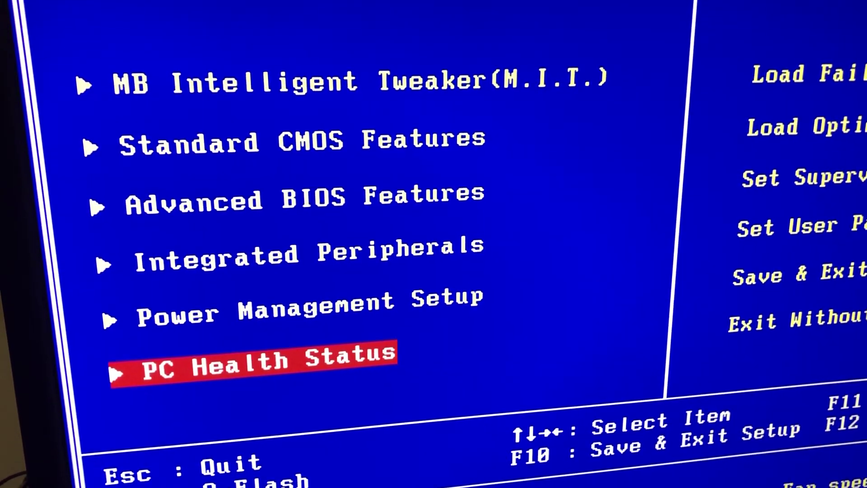
- Check PC Health Status readings (36°C CPU, 1.588 V Vcore, 1461 RPM fan)
key("Return")
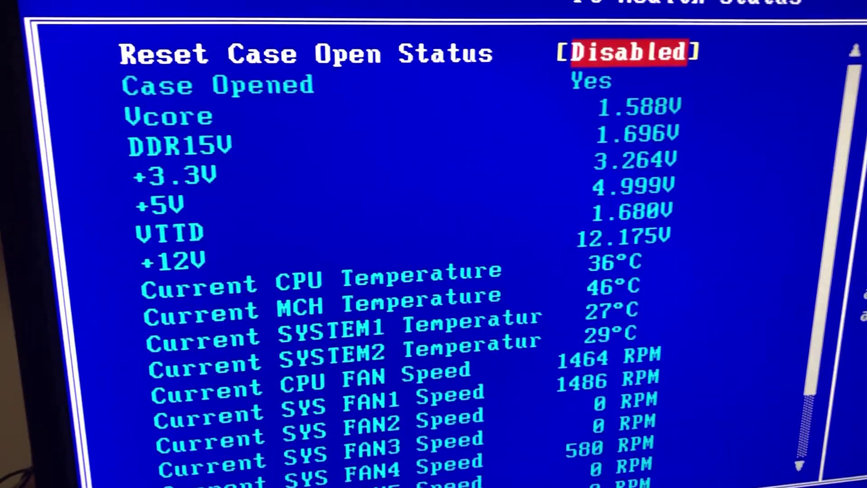
key("Escape")
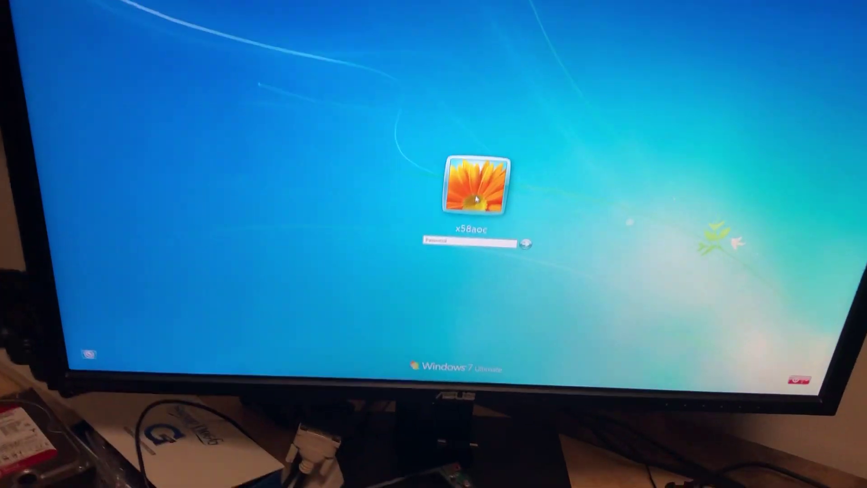
type("*****")
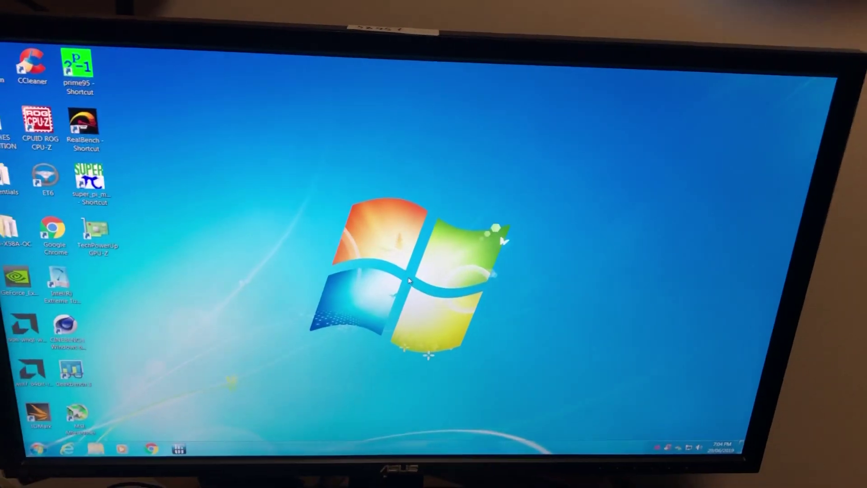
- Check ROG CPU-Z's CPU, Memory, SPD and Mainboard tabs (X58A-OC, BIOS F3), then close it
double_click(37, 120)
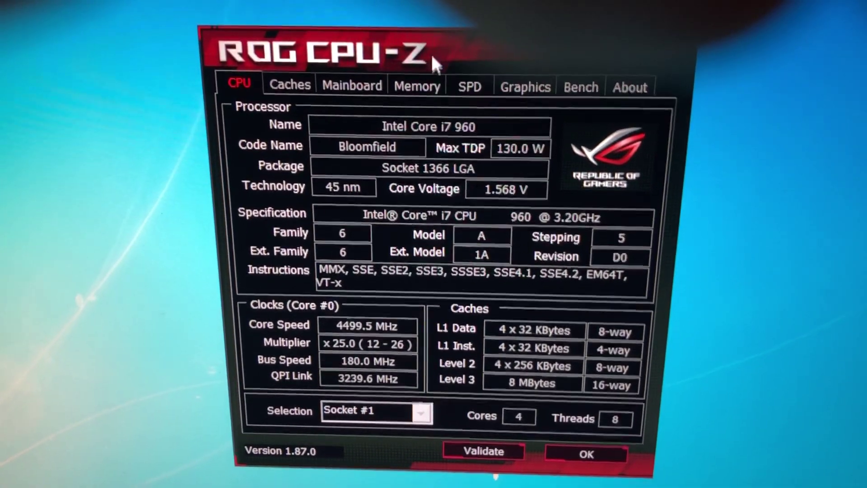
left_click(425, 84)
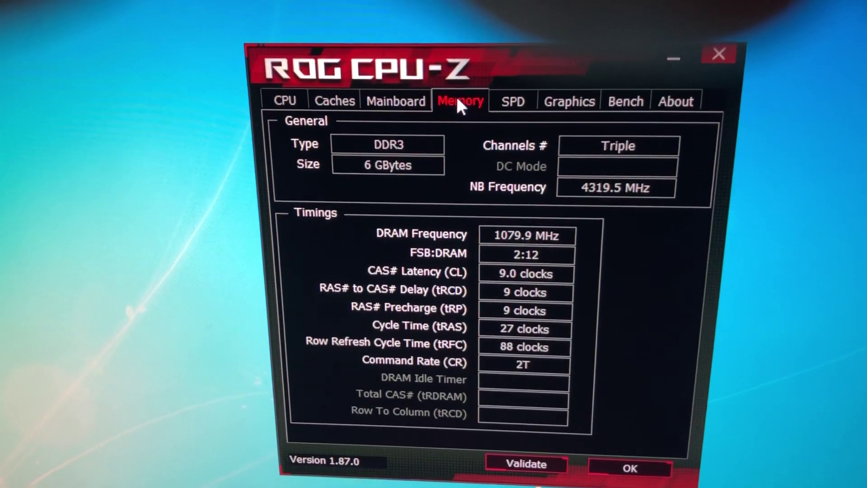
left_click(528, 91)
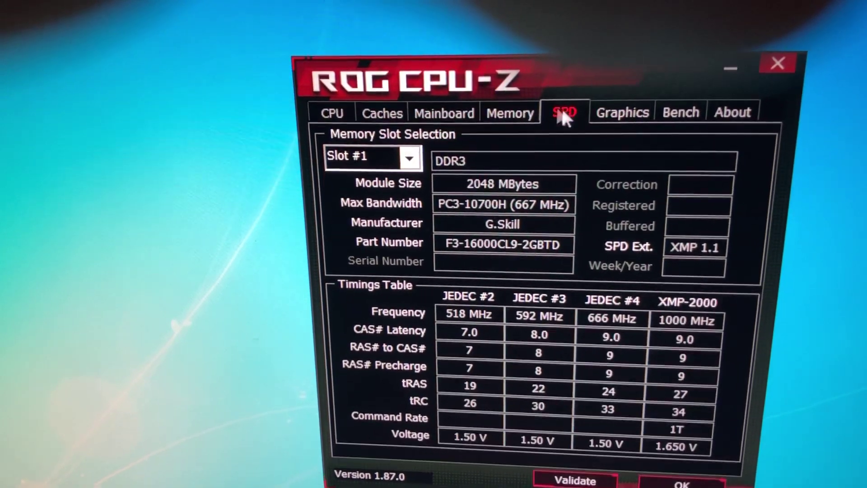
left_click(474, 116)
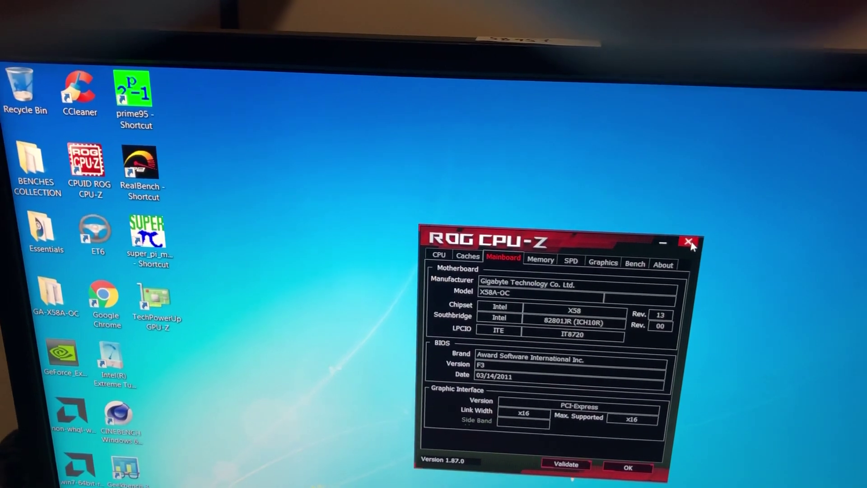
left_click(683, 264)
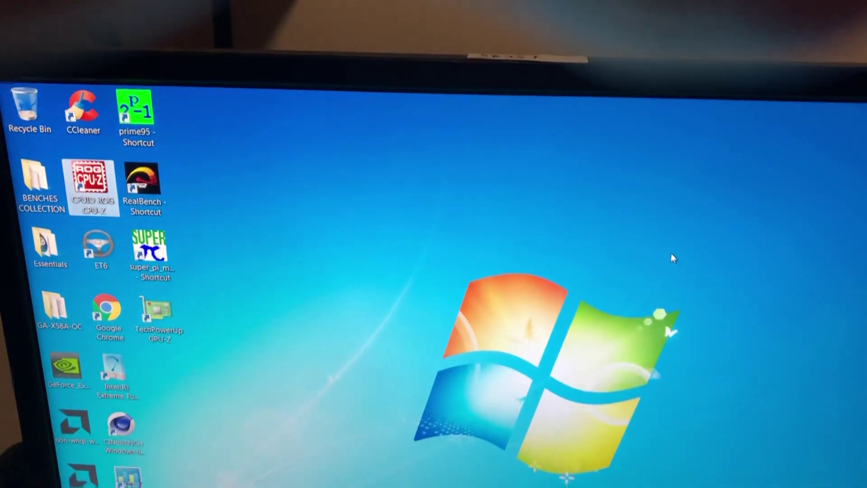